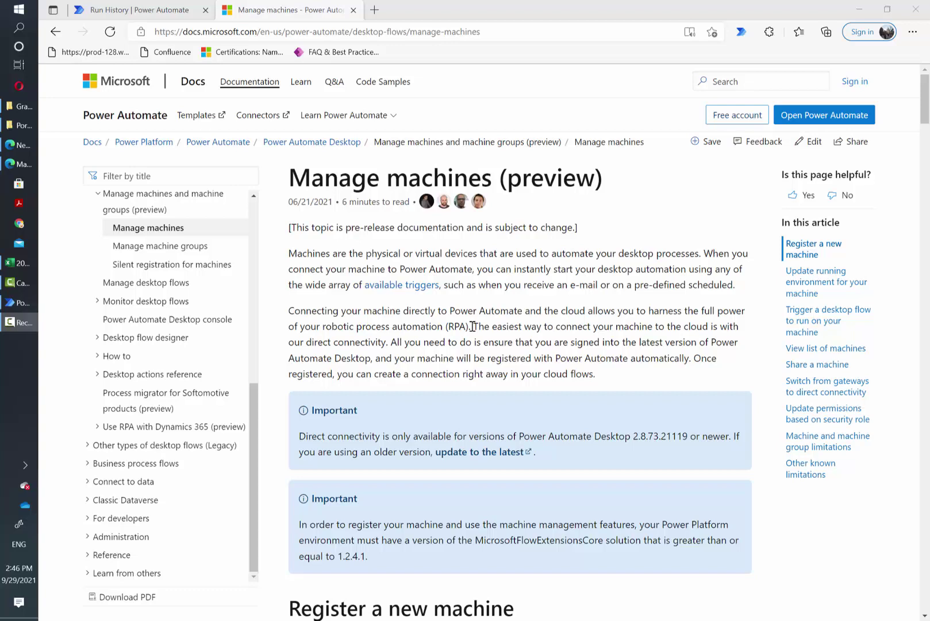
Review Power Automate Desktop's settings, then minimize it to return to the Manage machines article
left_click(23, 303)
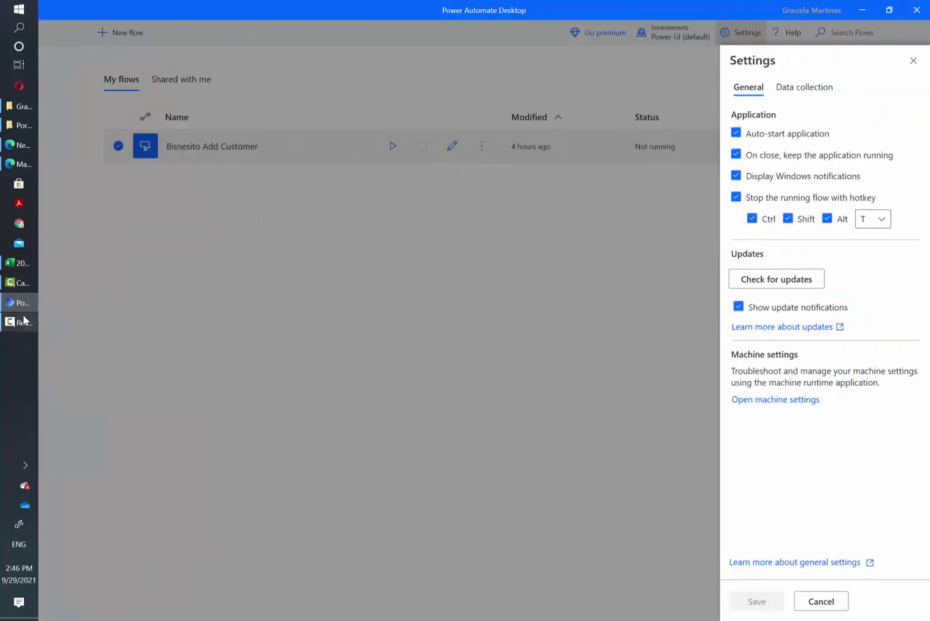
left_click(460, 363)
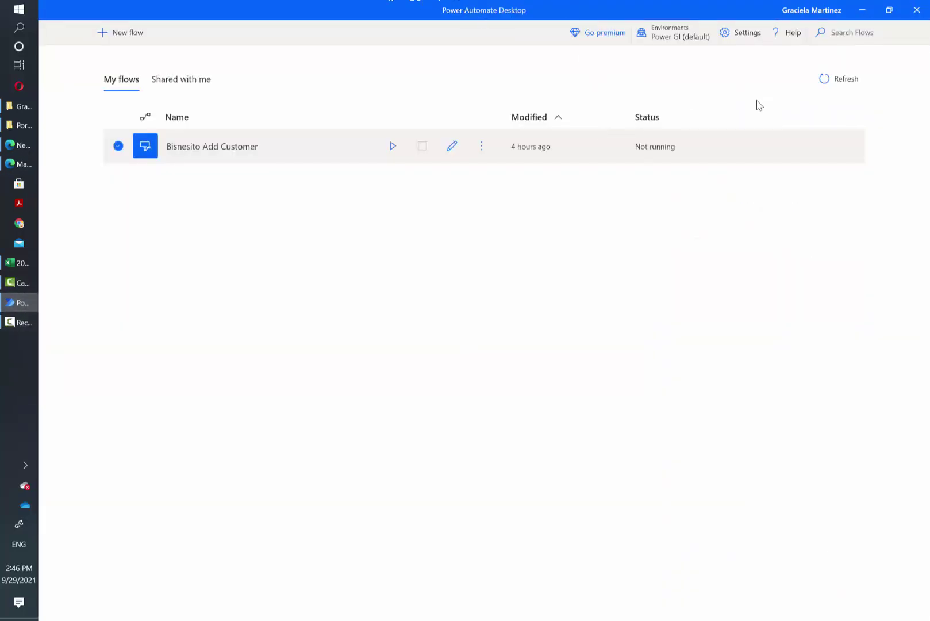
left_click(746, 35)
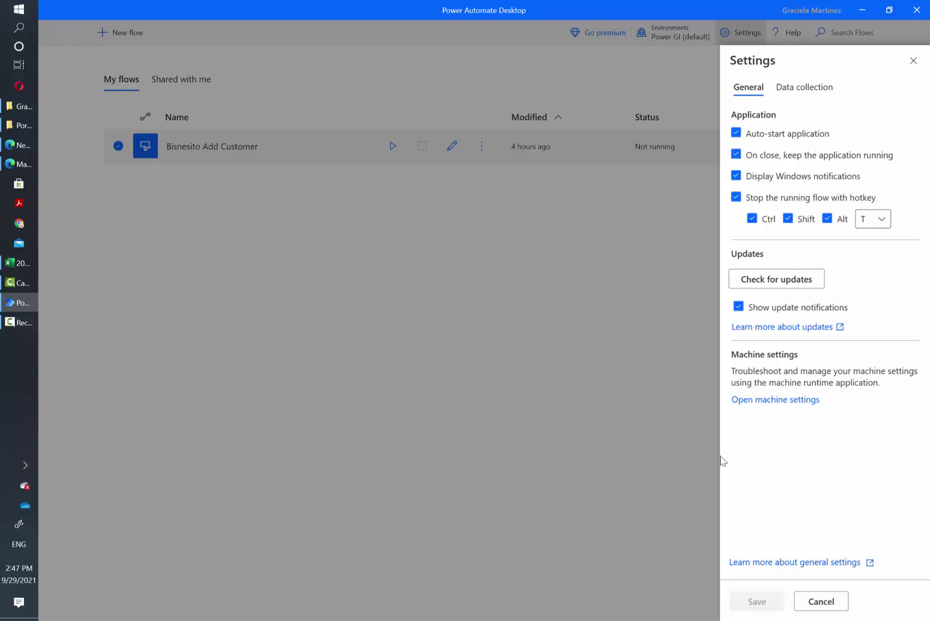
left_click(862, 10)
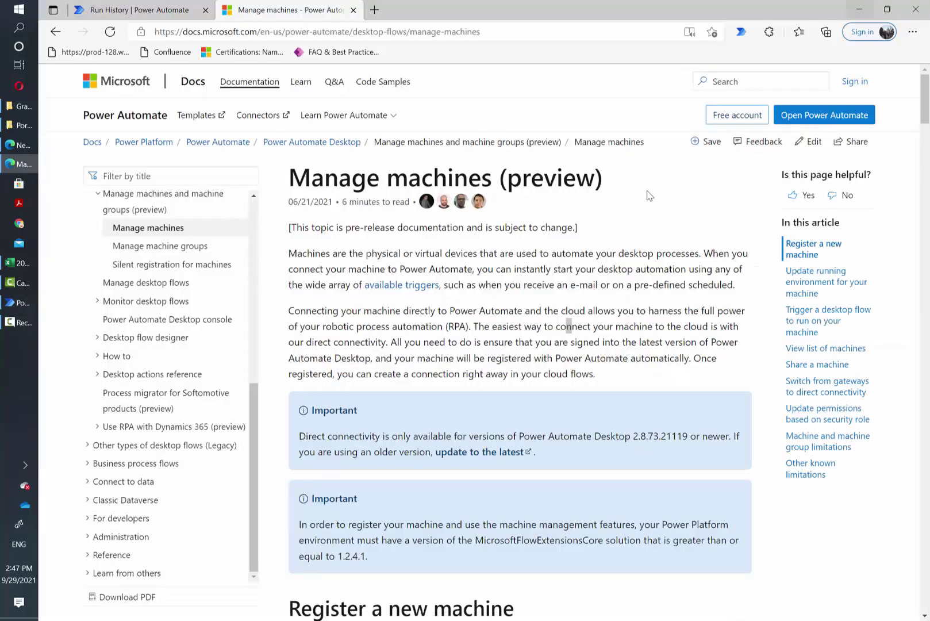
From the Machines page, add a new machine, launch the runtime and open its Machine settings
left_click(170, 5)
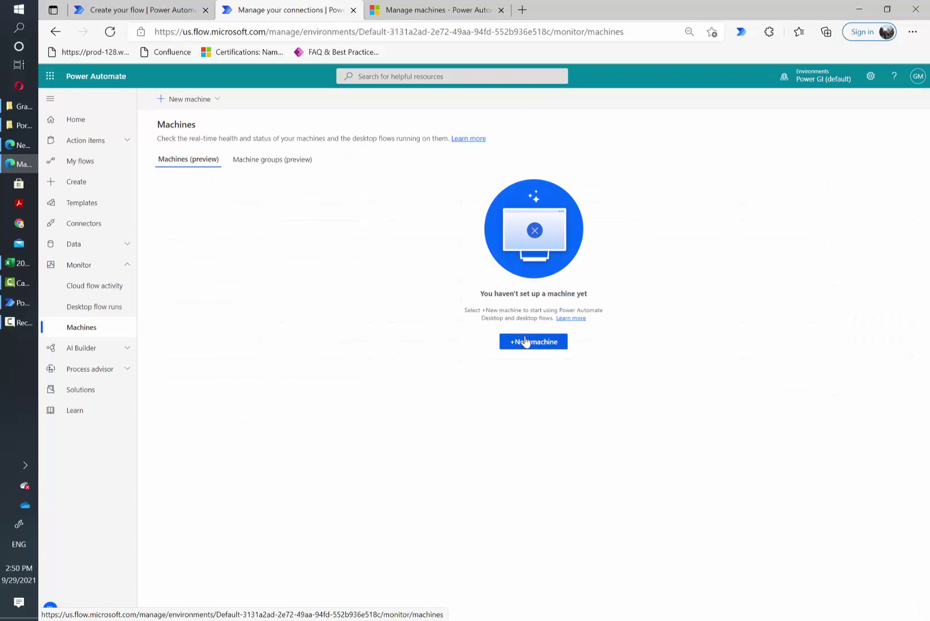
left_click(528, 341)
left_click(532, 420)
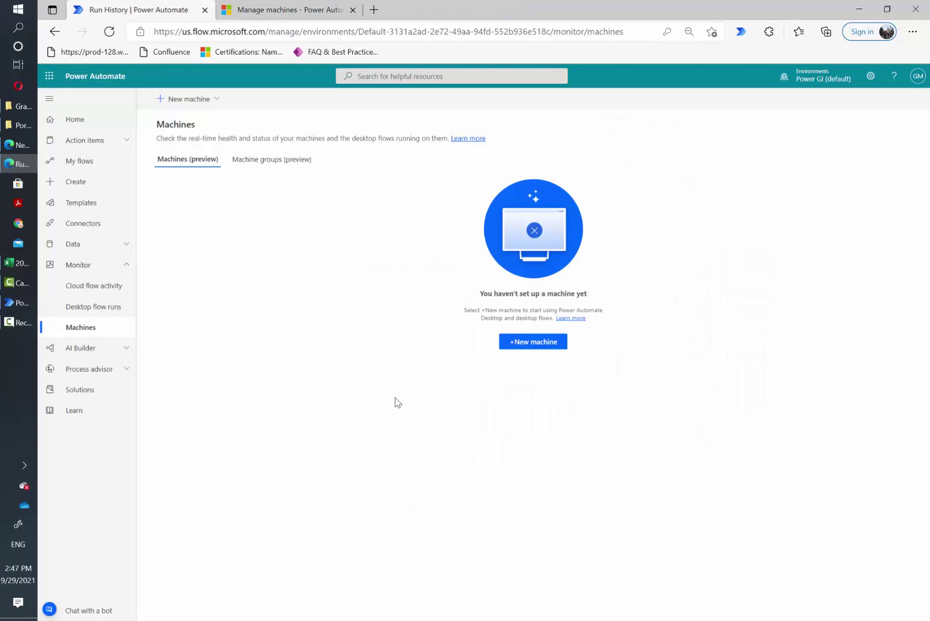
left_click(18, 305)
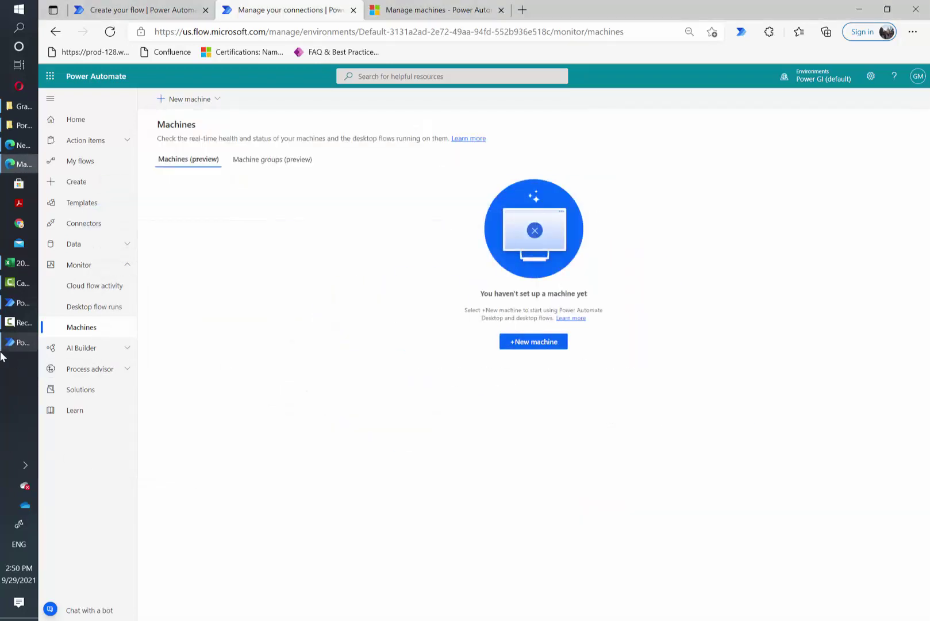
left_click(10, 351)
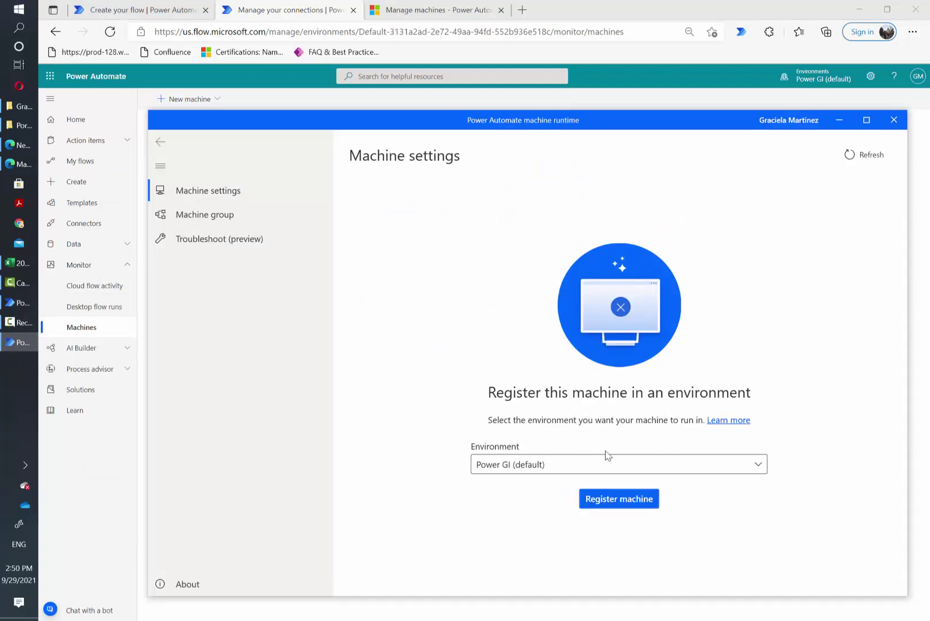
Register DESKTOP-PPV1EB9 in Power GI (default) and reload the Machines page to see it Available
left_click(553, 463)
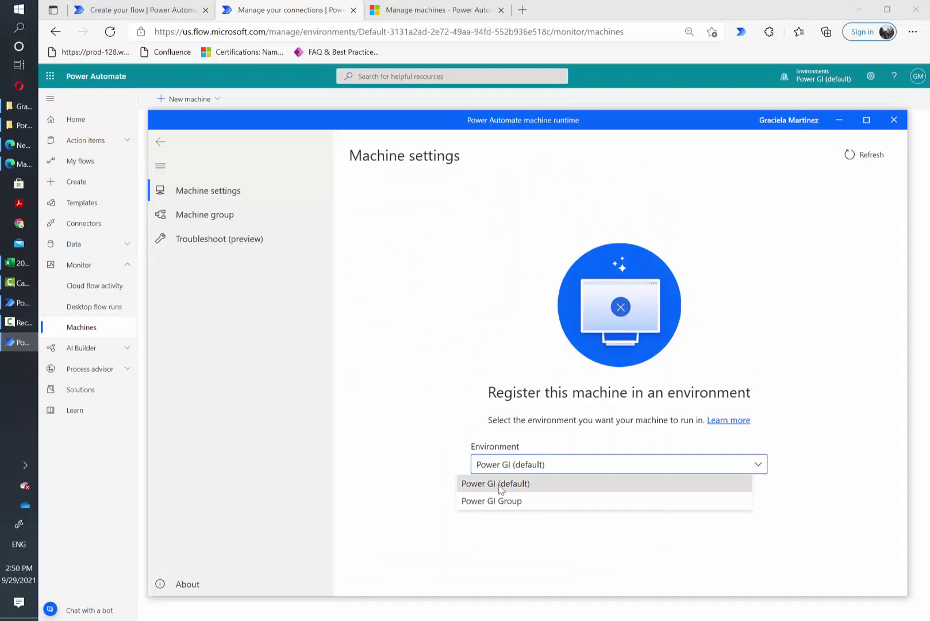
left_click(584, 483)
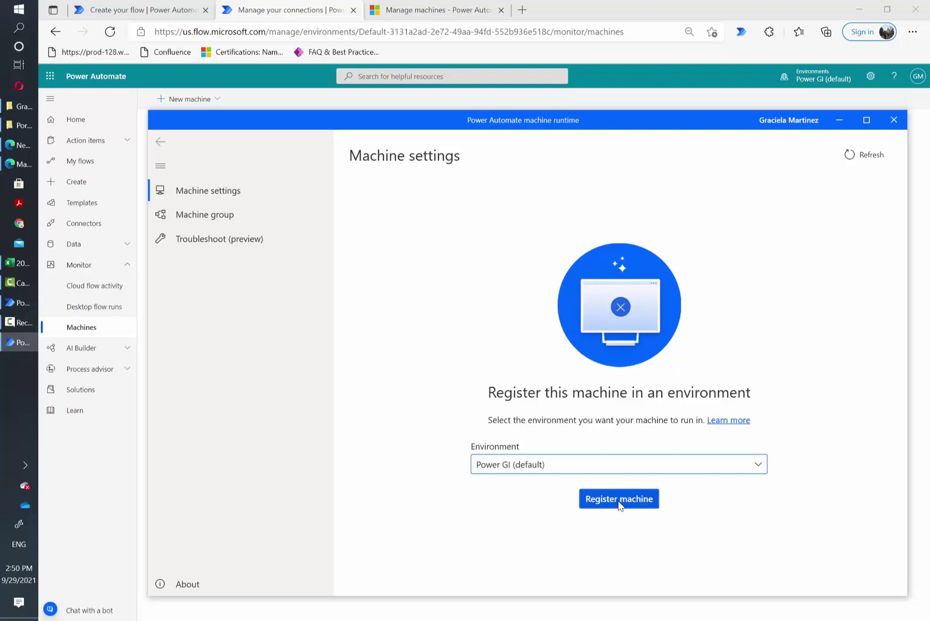
left_click(628, 498)
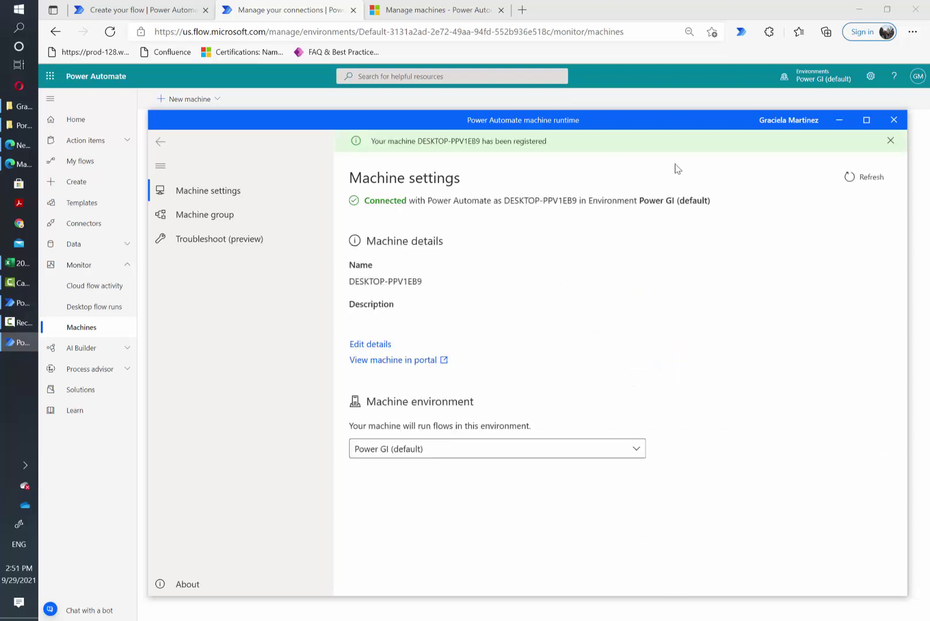
left_click(849, 177)
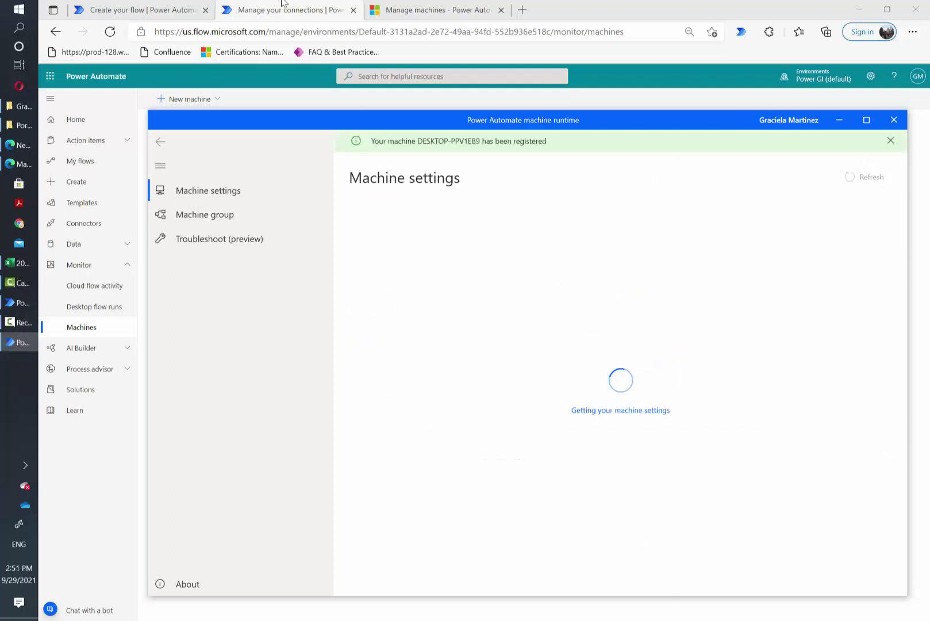
left_click(110, 32)
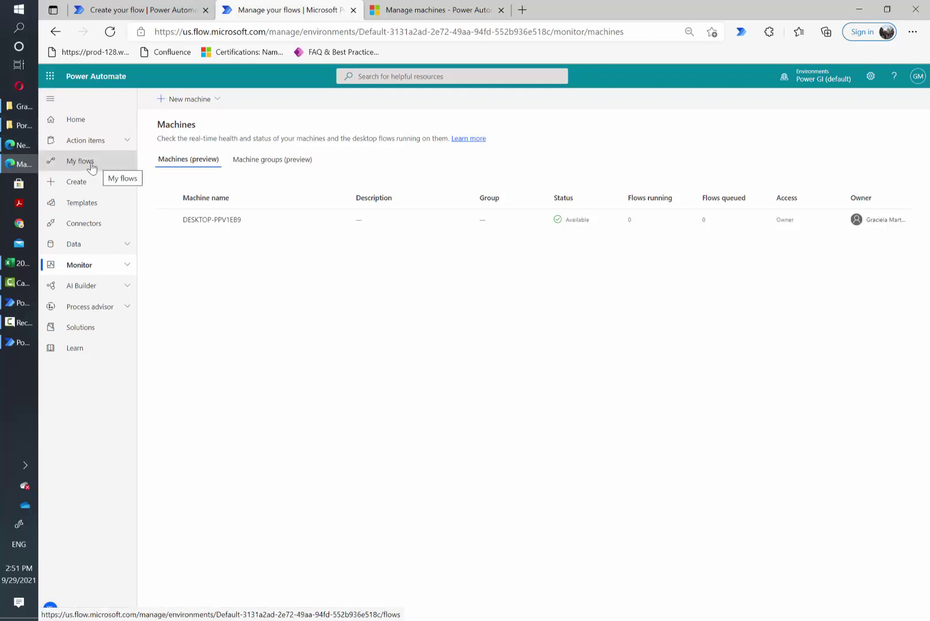
Create a new instant cloud flow from blank under My flows with a manual trigger
left_click(20, 302)
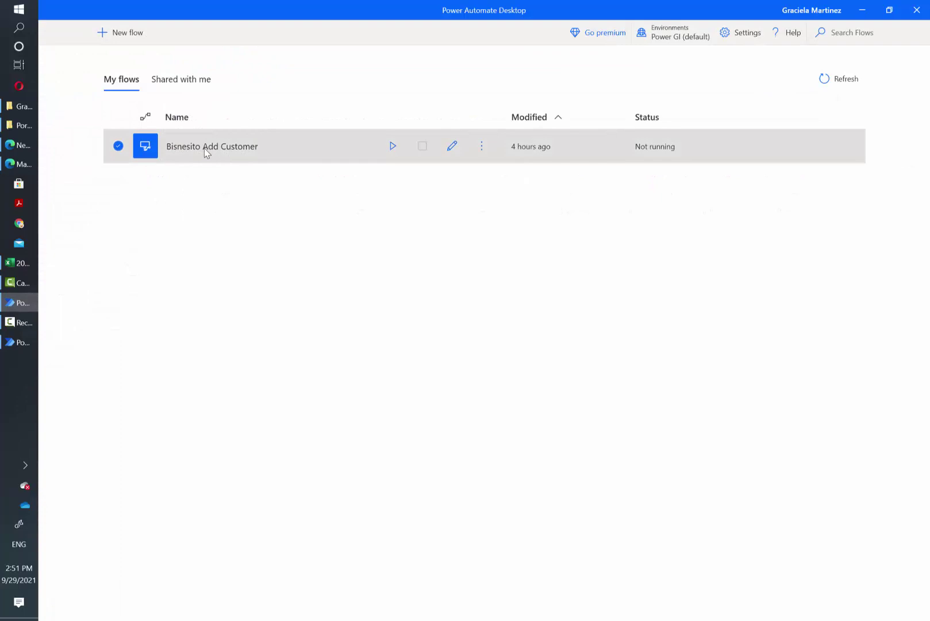
left_click(22, 307)
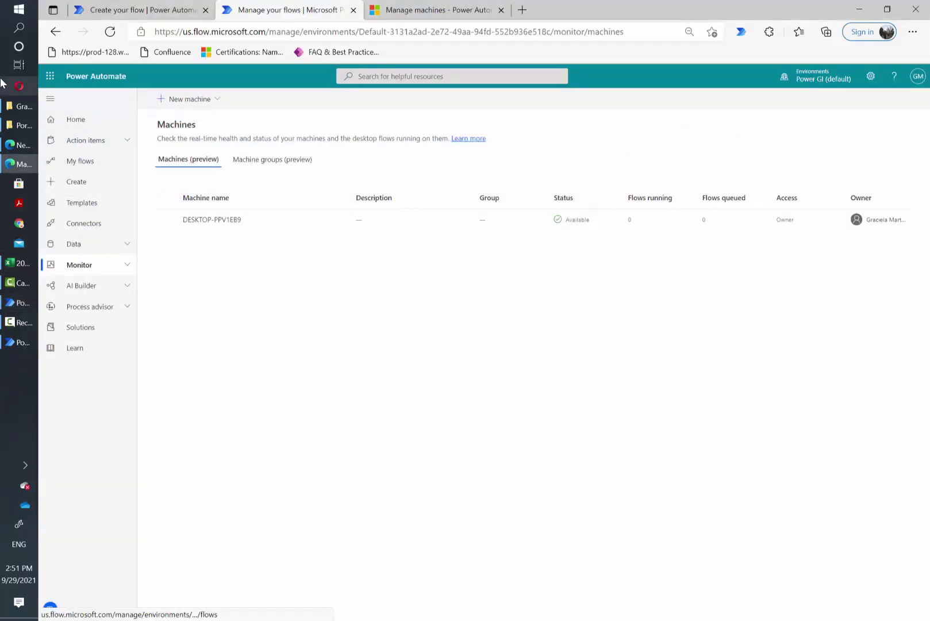
left_click(92, 166)
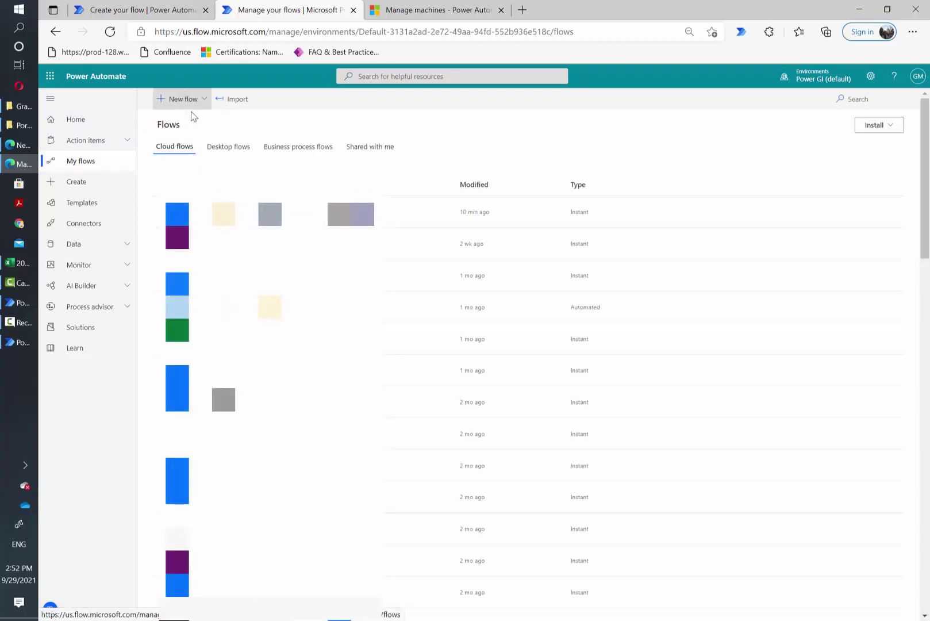
left_click(186, 97)
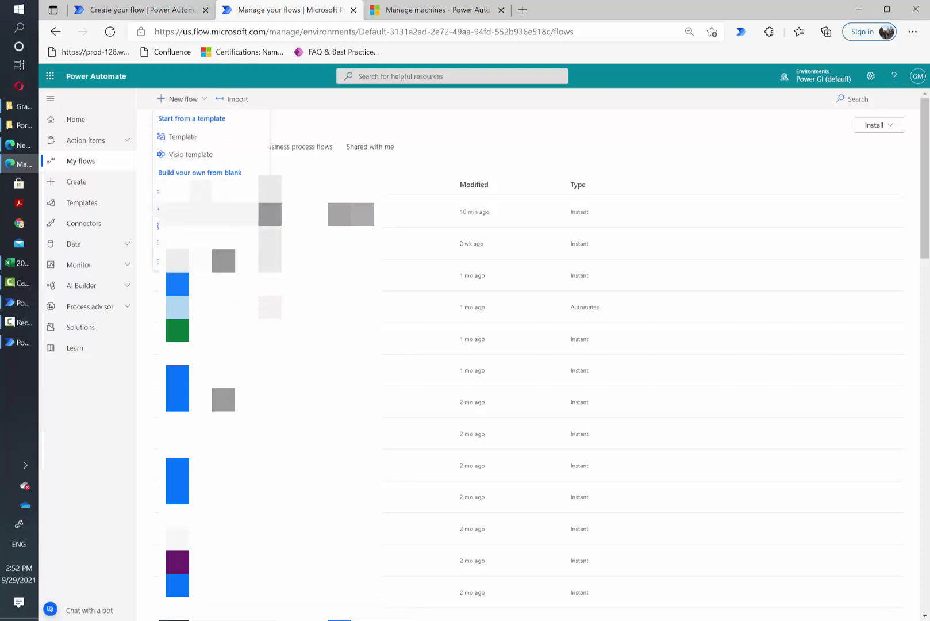
left_click(190, 207)
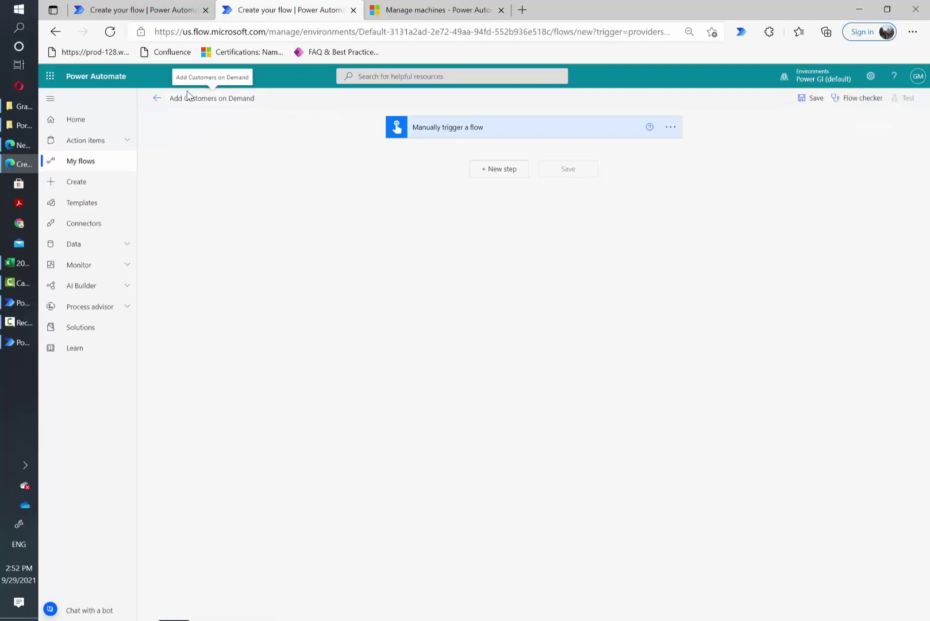
Add Text inputs to the manual trigger, naming them Customer name and Opening Balance
left_click(467, 131)
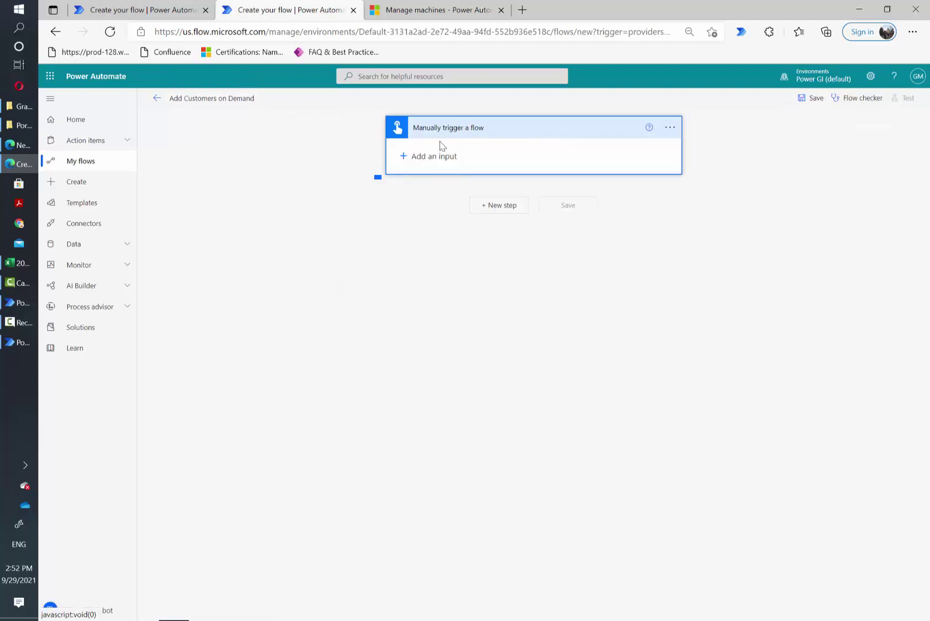
left_click(444, 156)
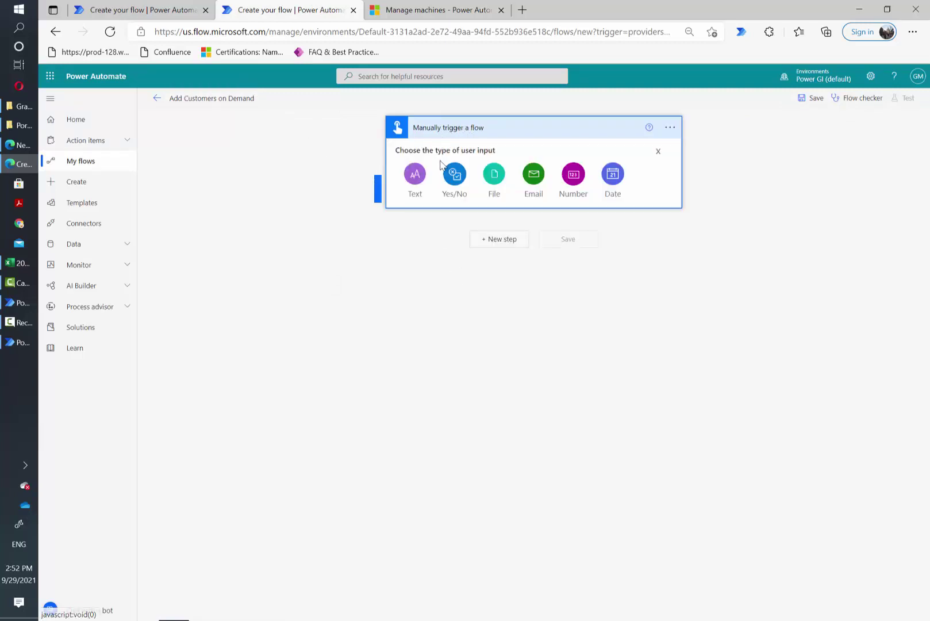
left_click(415, 174)
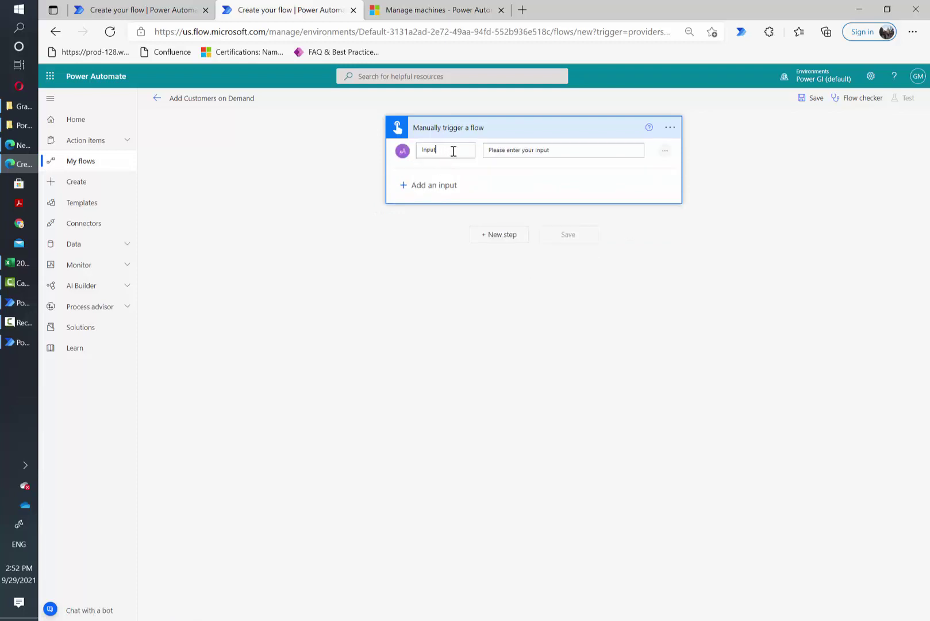
double_click(453, 151)
type("Customer name")
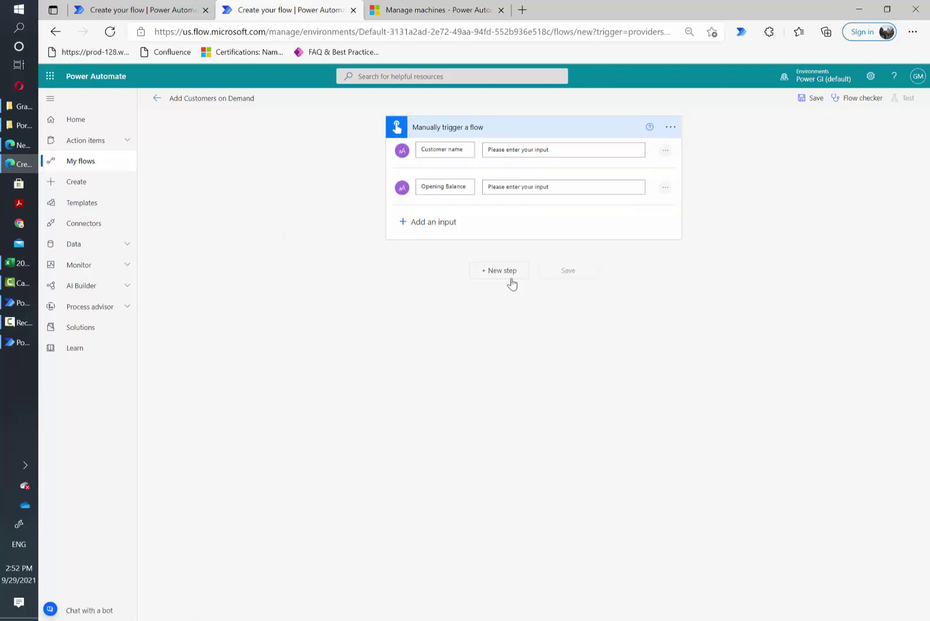
Add a Desktop flows step: Run a flow built with Power Automate Desktop
left_click(498, 270)
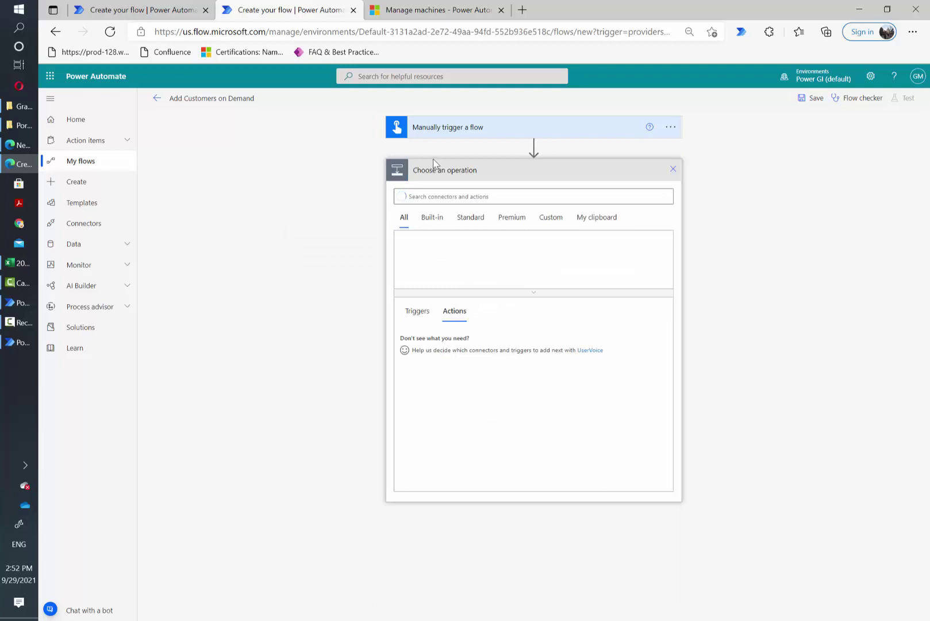
left_click(491, 252)
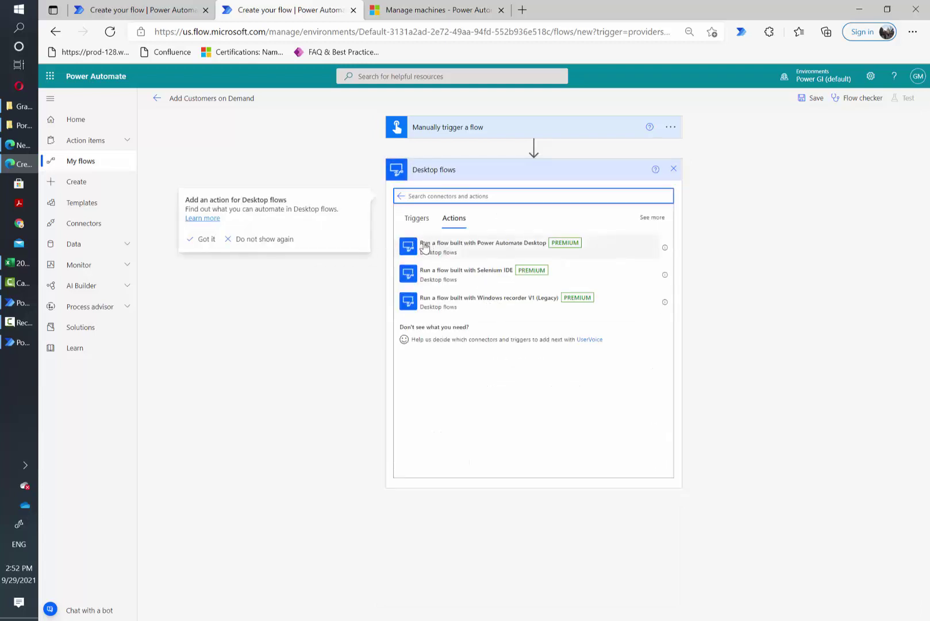
left_click(513, 254)
left_click(521, 255)
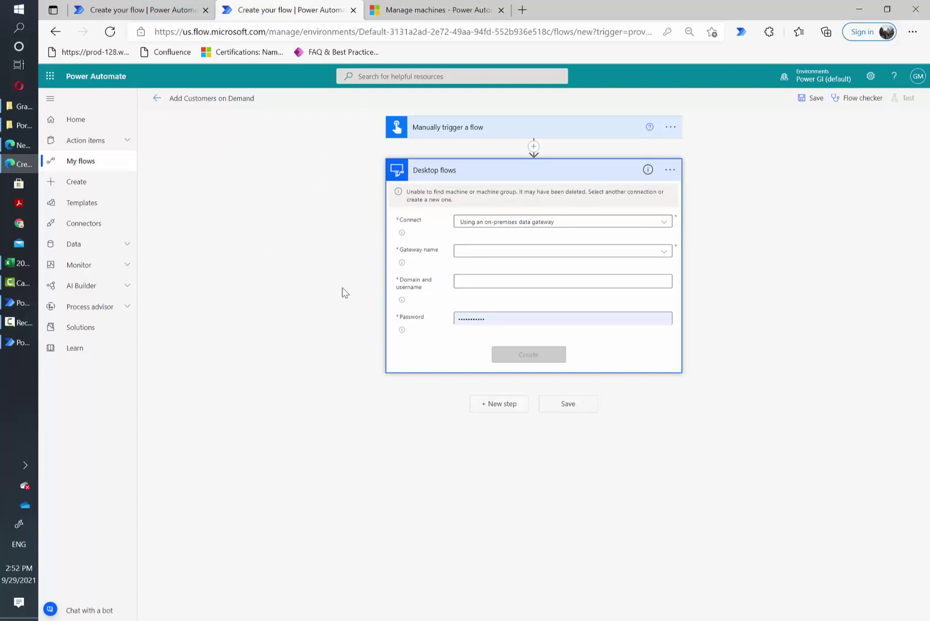
Create a direct-to-machine connection to DESKTOP-PPV1EB9 using the machine's saved sign-in credentials
left_click(520, 223)
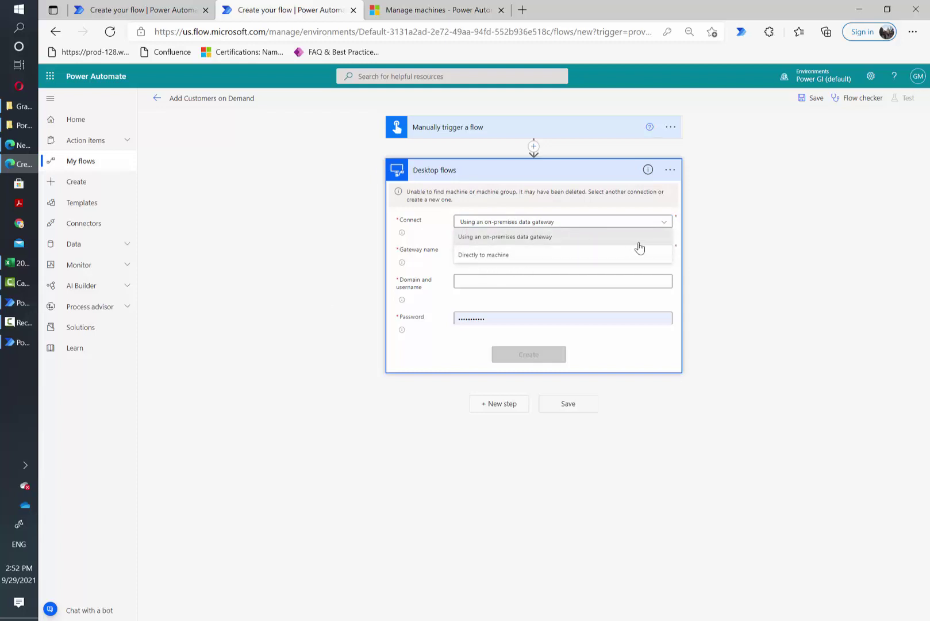
left_click(652, 263)
left_click(515, 258)
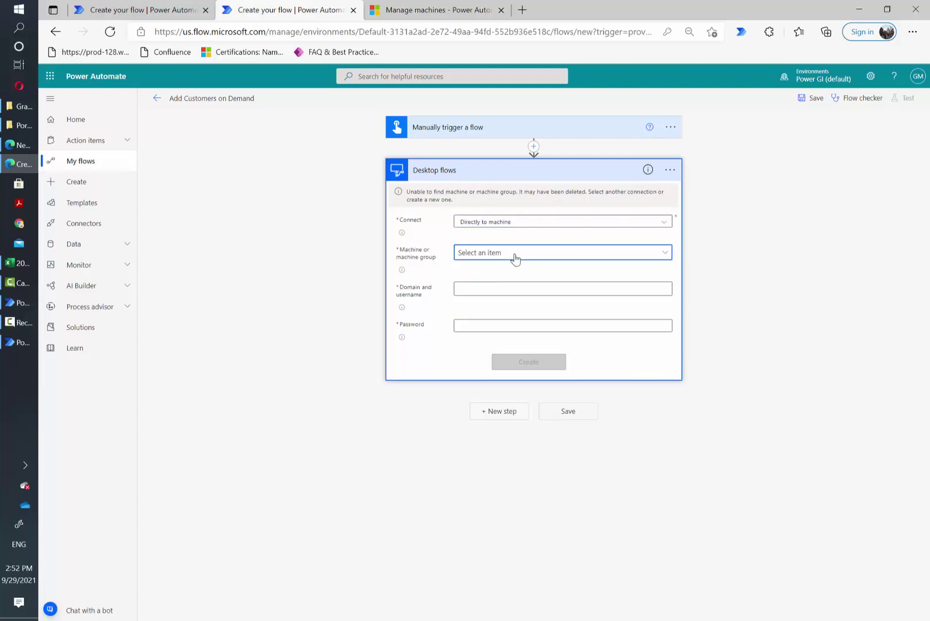
left_click(489, 257)
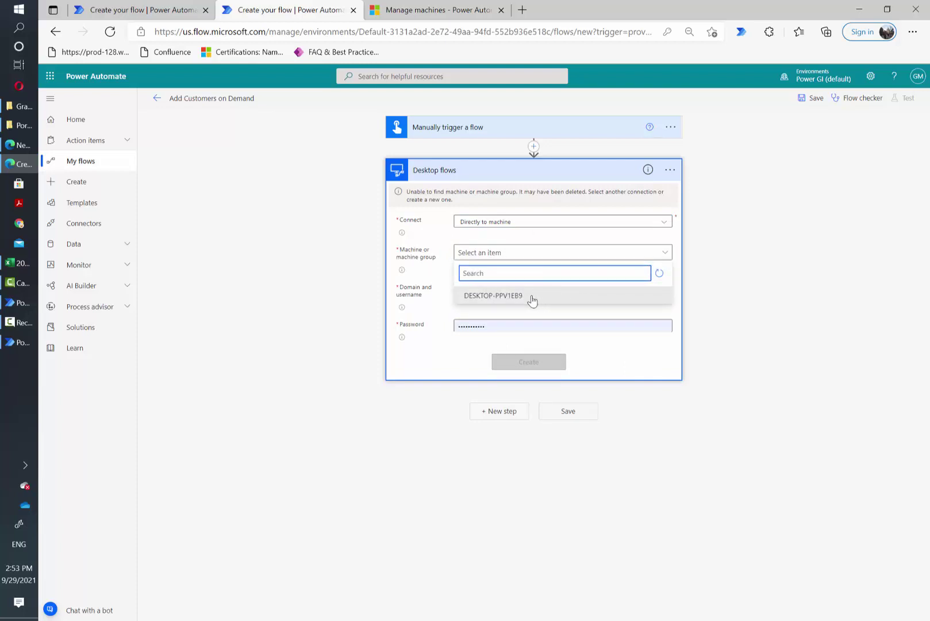
left_click(499, 295)
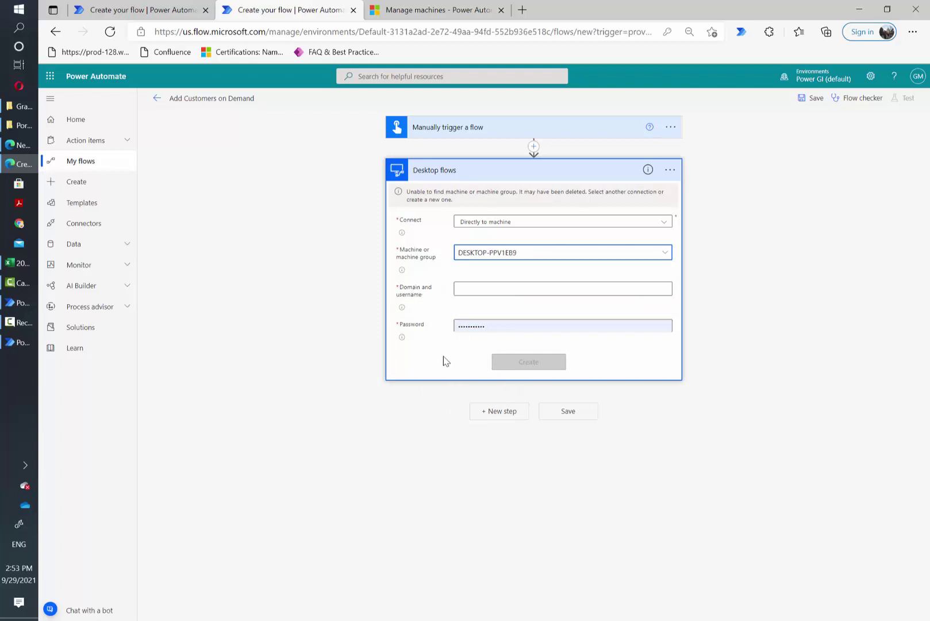
left_click(472, 284)
type("DESKTOP-PPV1EB9\\mmart")
left_click(546, 360)
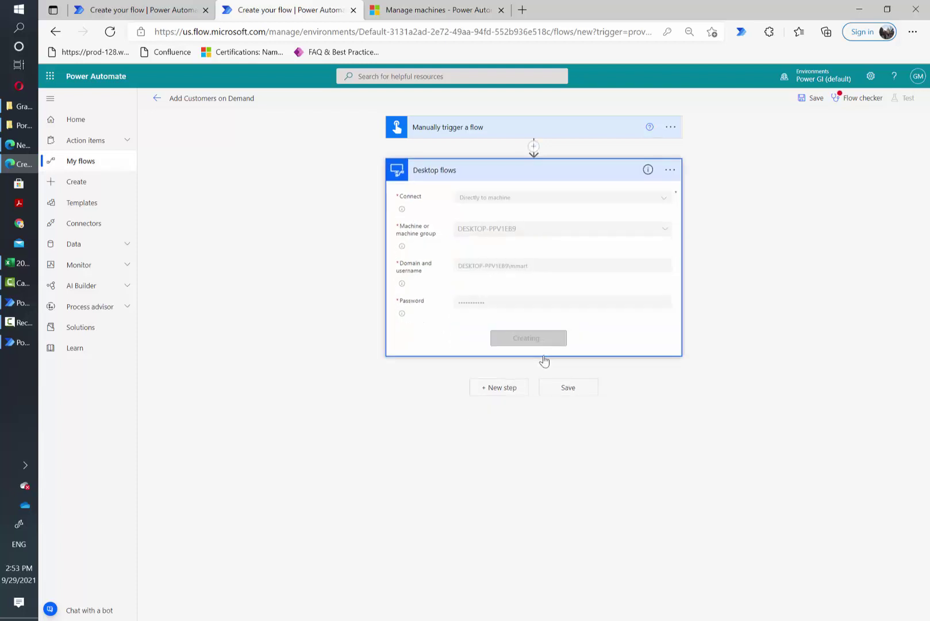
Run Bisnesito Add Customer attended, mapping Customer name and Opening Balance to its inputs, and save
left_click(715, 50)
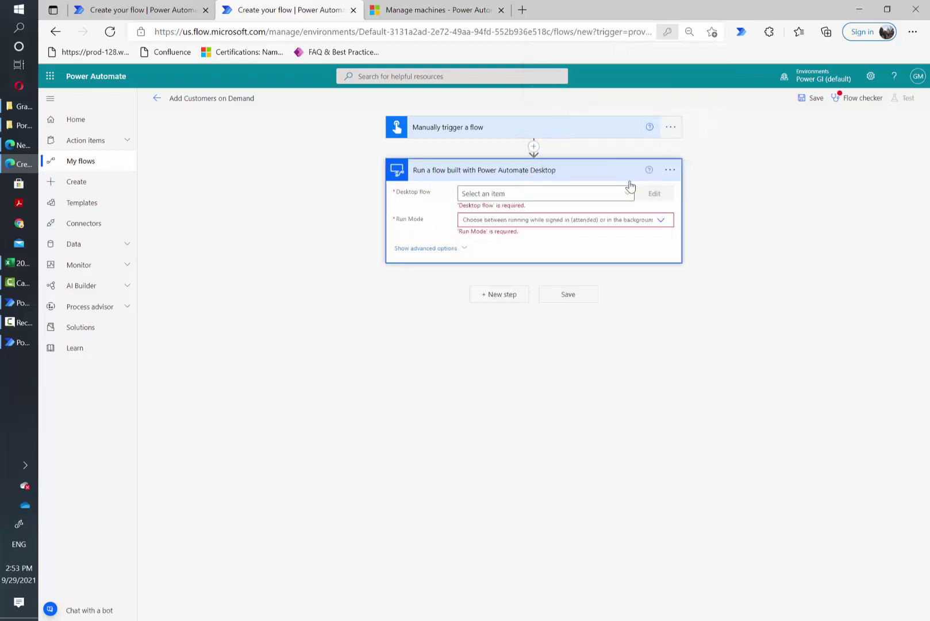
left_click(610, 196)
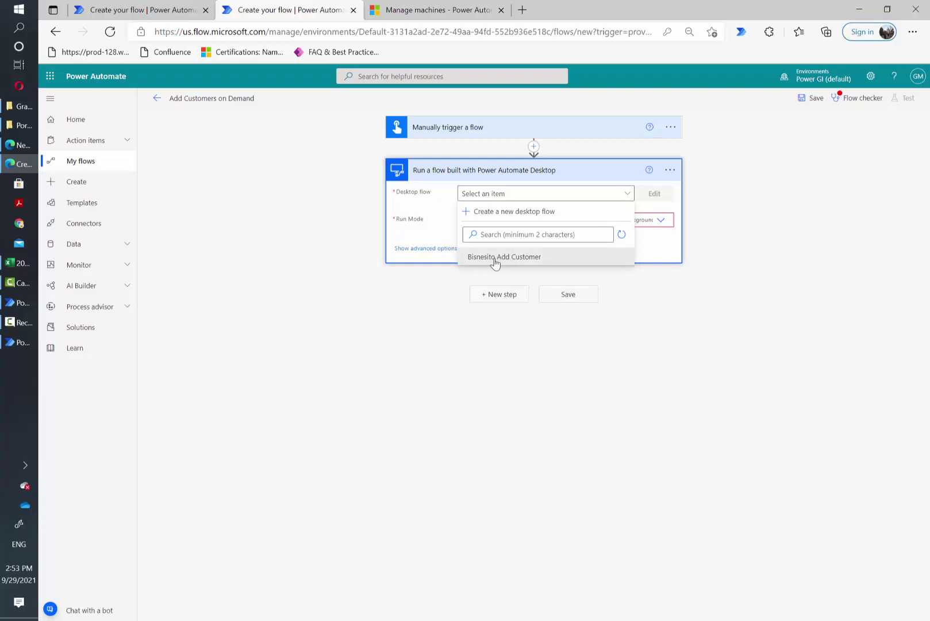
left_click(518, 257)
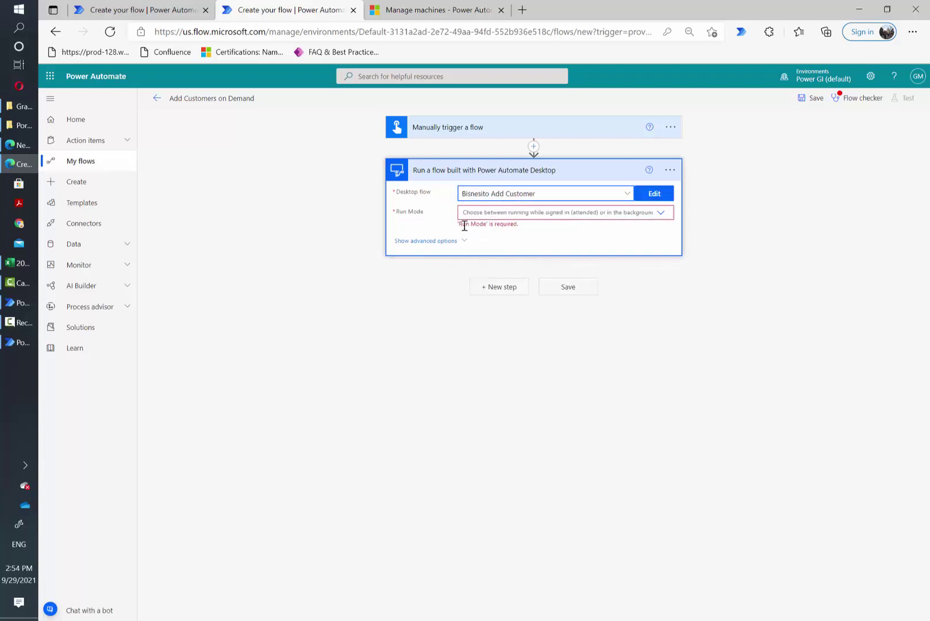
left_click(502, 214)
left_click(490, 231)
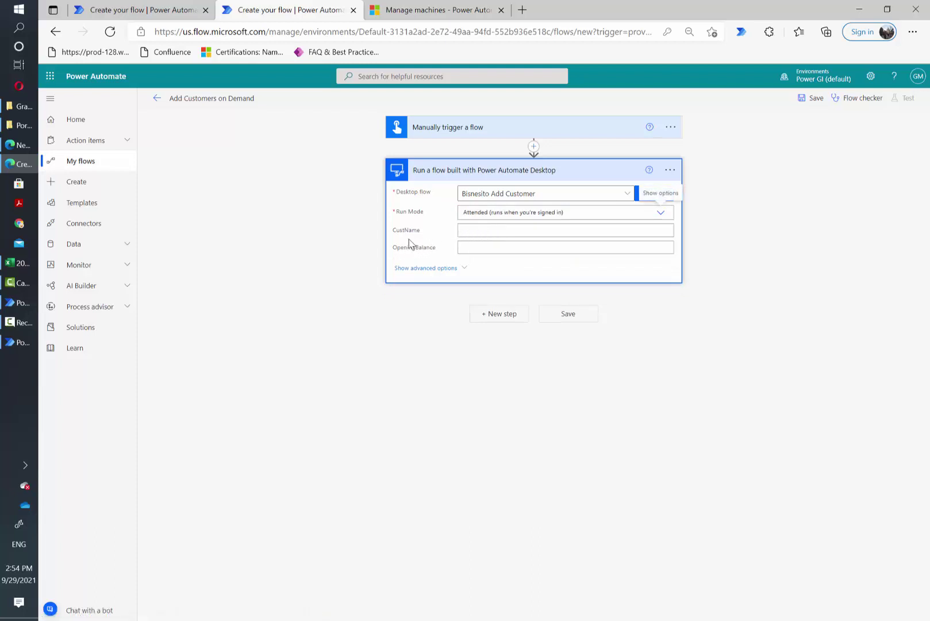
left_click(498, 228)
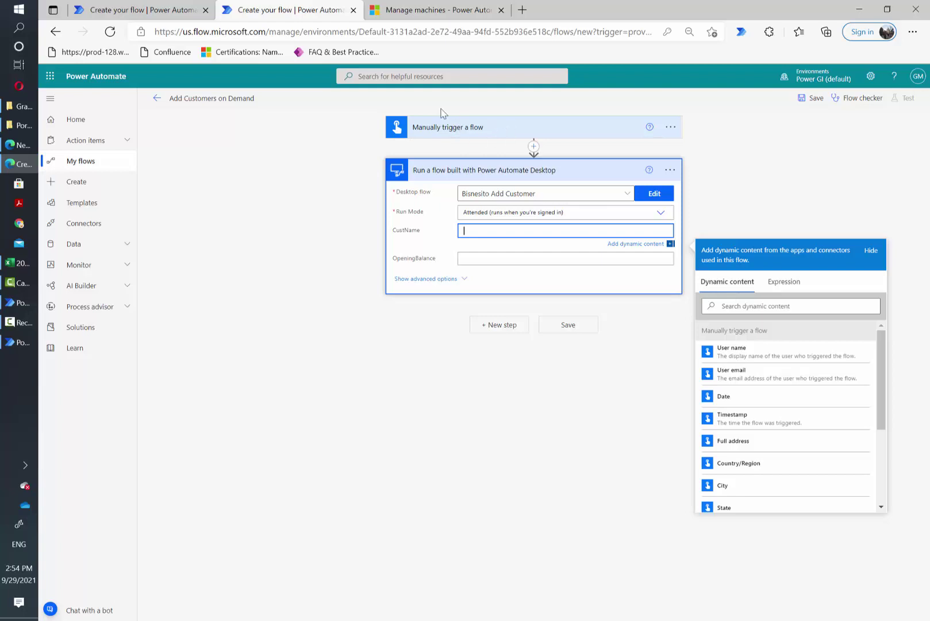
left_click(814, 98)
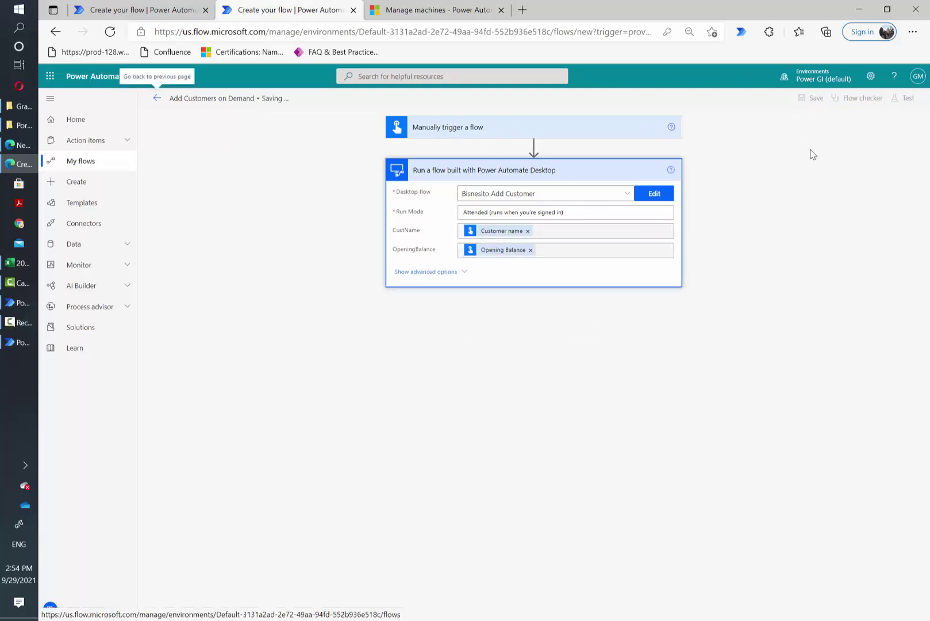
Test the flow manually with customer name Microsoft and opening balance 10000
left_click(906, 98)
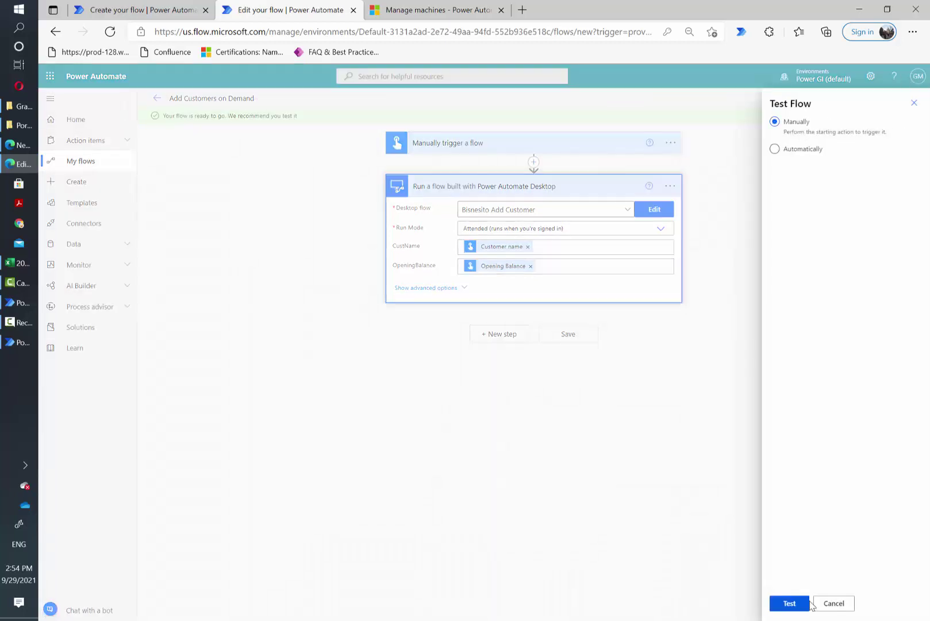
left_click(789, 603)
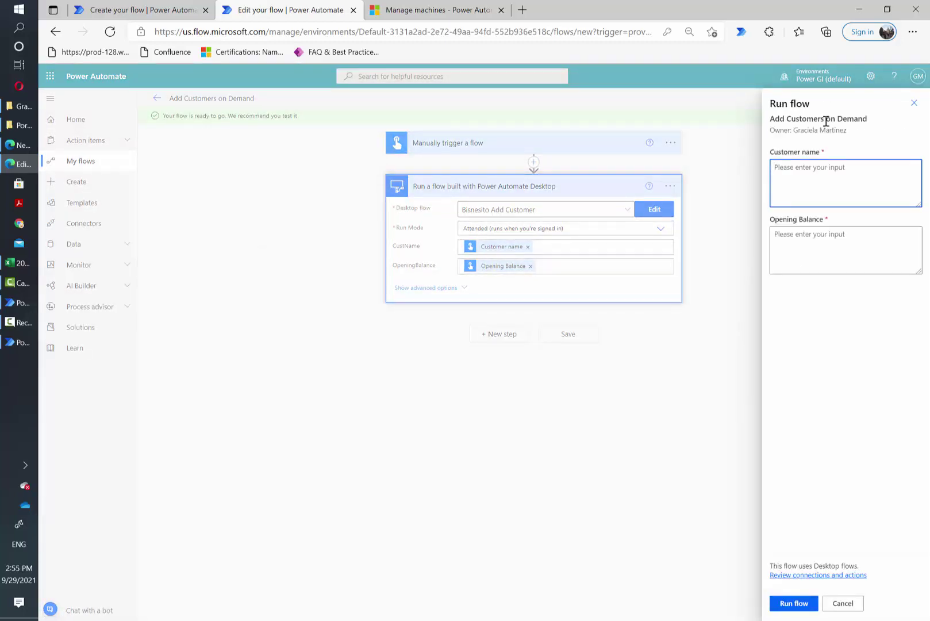
type("Microsoft")
key("Tab")
type("10000")
left_click(794, 603)
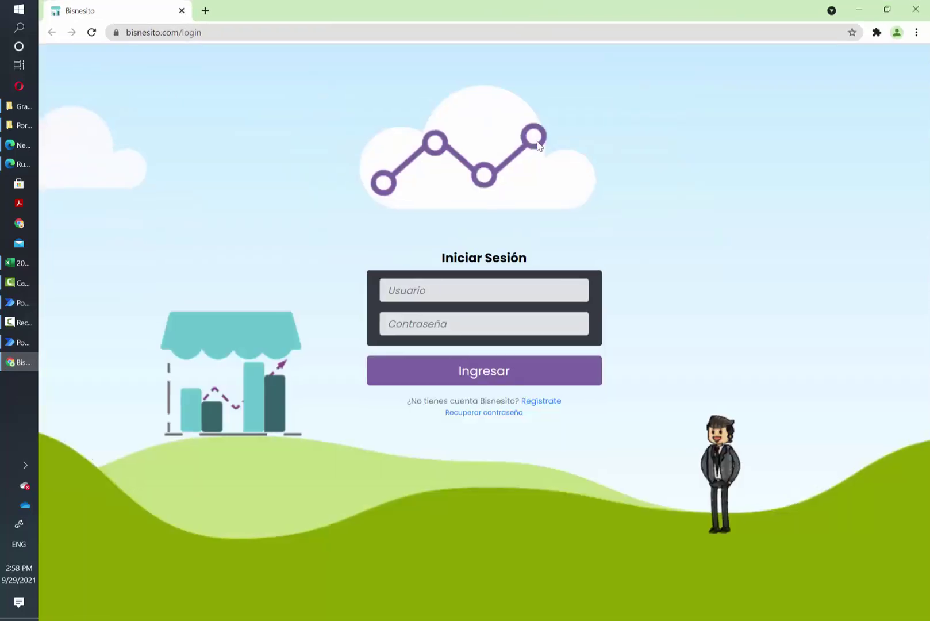
Log in to Bisnesito with the account password and create customer Microsoft with its opening balance
key("Tab")
type("********")
key("Return")
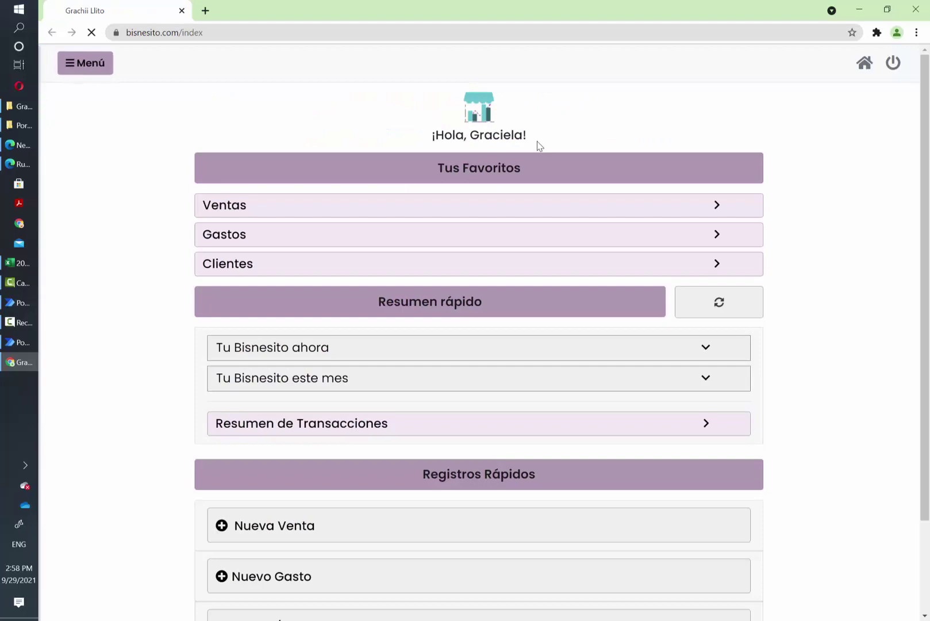
type("Microsoft")
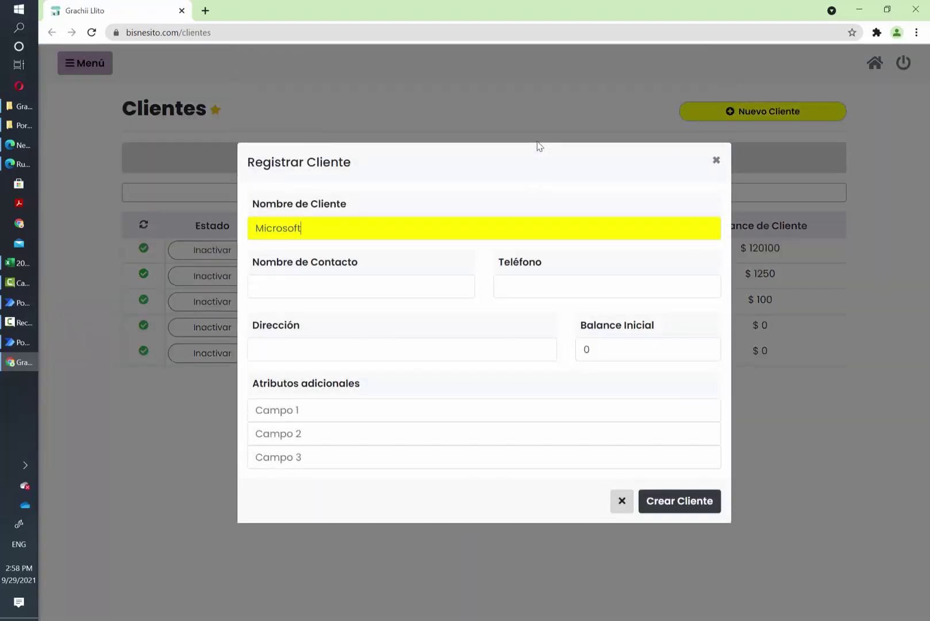
type("12000")
key("Return")
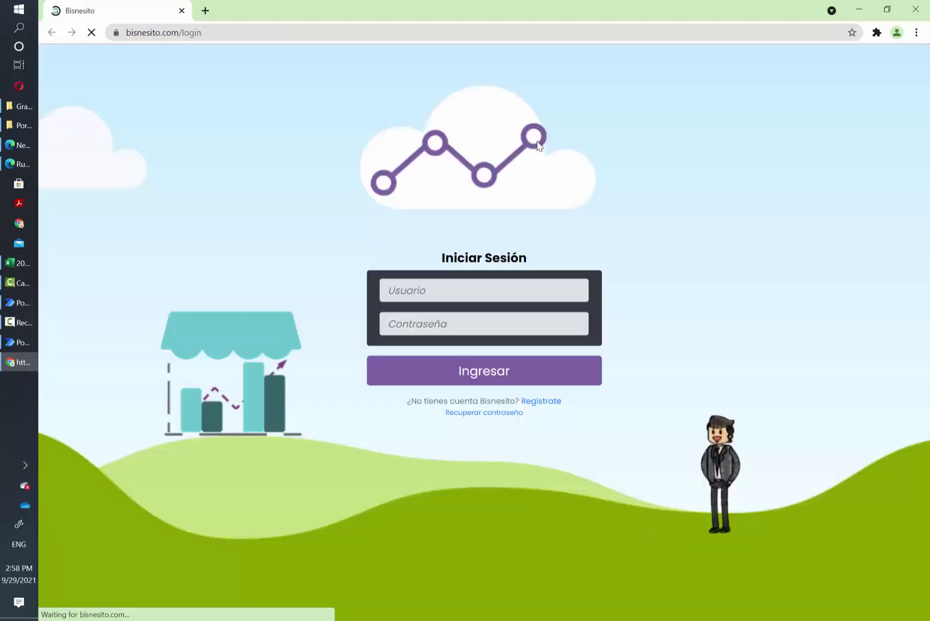
Return to the flow's run history in Edge to follow the test run
left_click(22, 164)
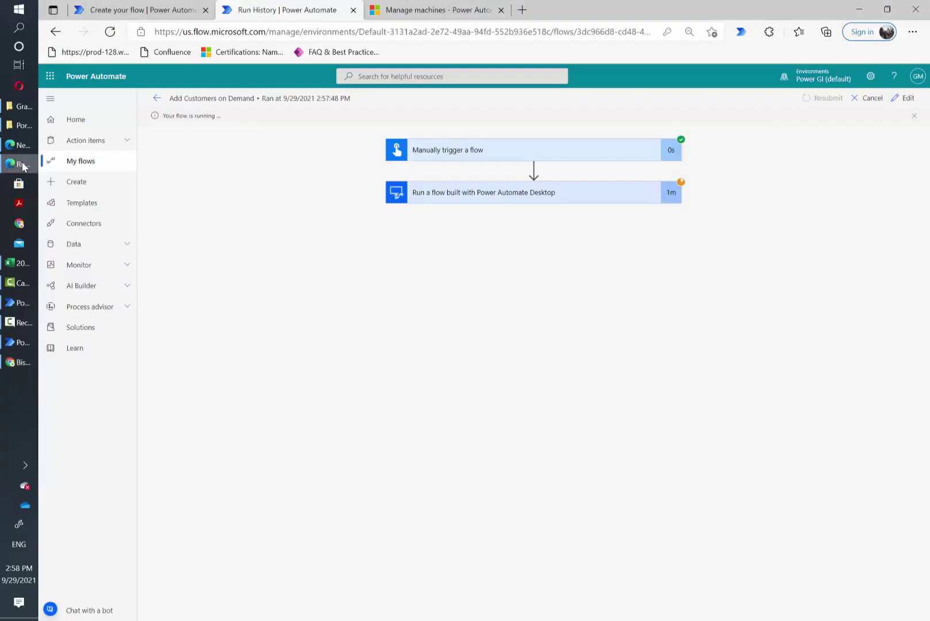